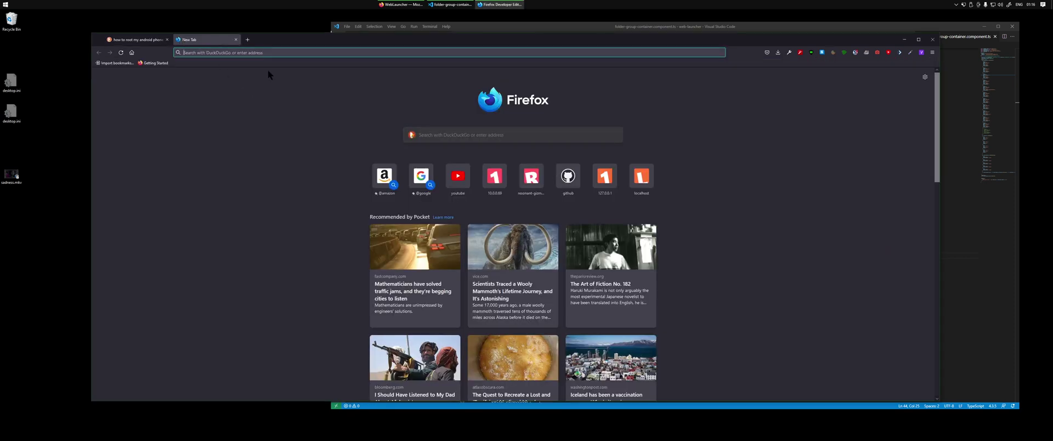
- Search DuckDuckGo for 'flaticon bypass', trimming 'script' from the suggested 'flaticon bypass script' query
left_click(268, 54)
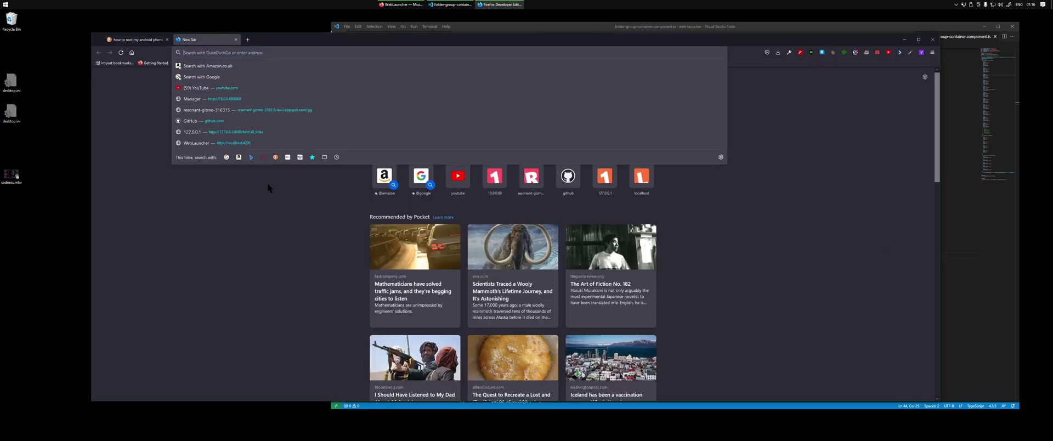
type("b")
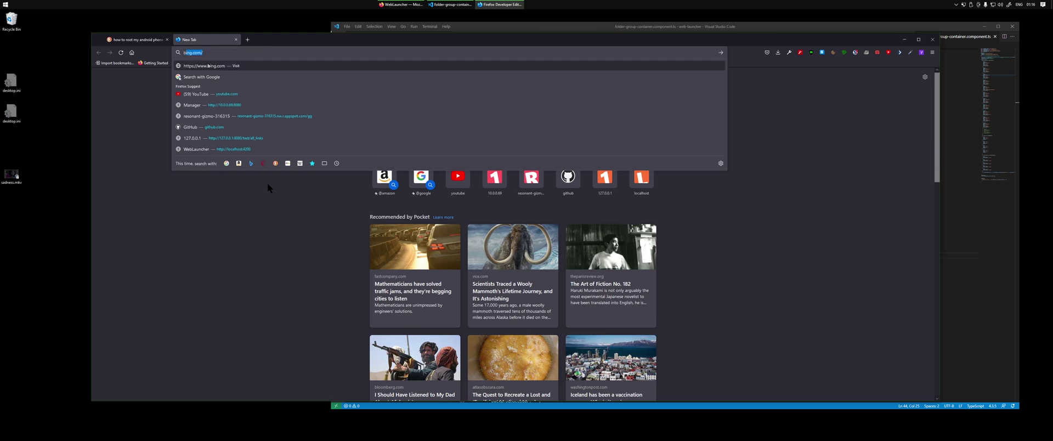
type("ypass")
key("Down")
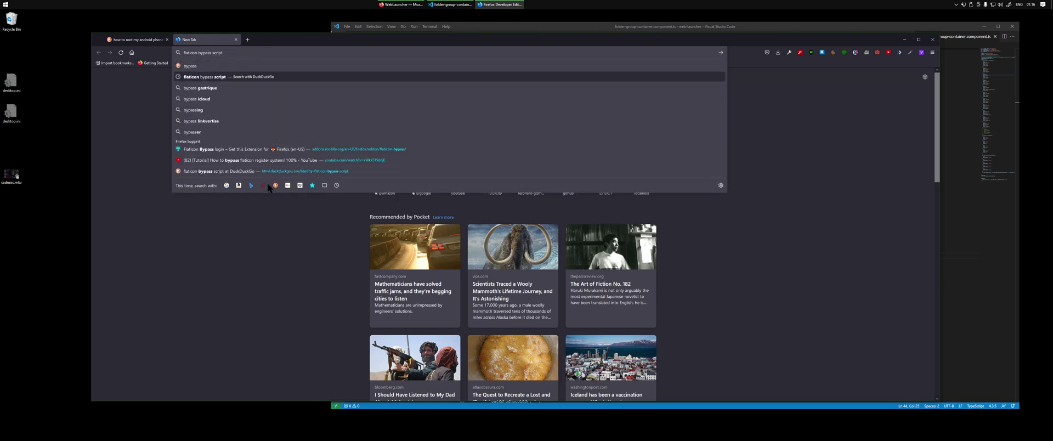
key("Return")
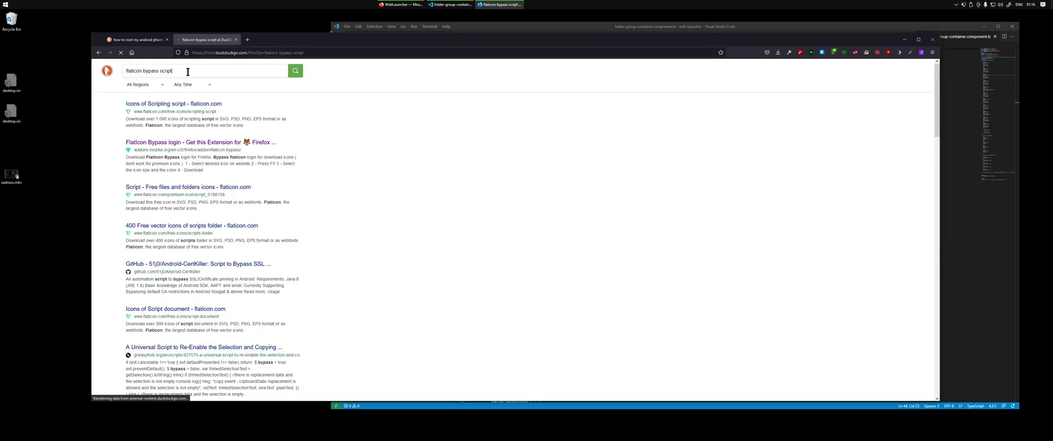
key("ctrl+shift+Left")
key("BackSpace")
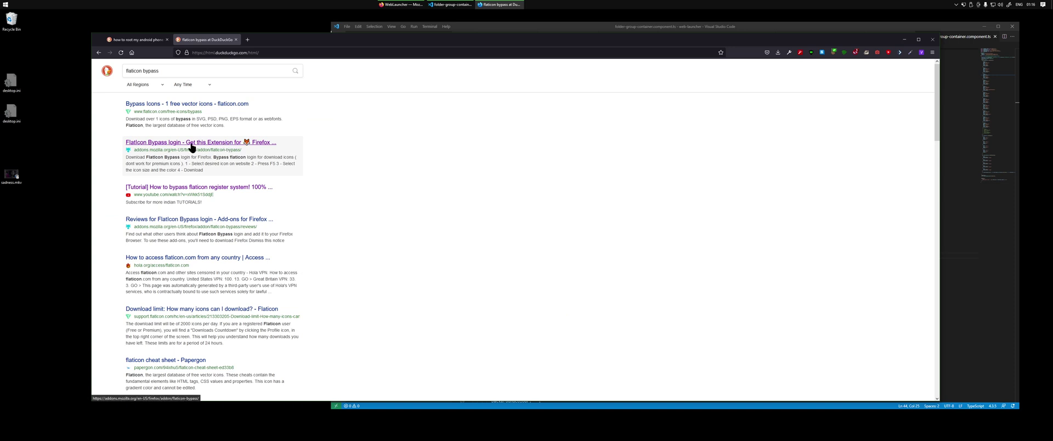
- Open the Flaticon Bypass login add-on, then search add-ons for 'svg' and open SVG Export
left_click(258, 144)
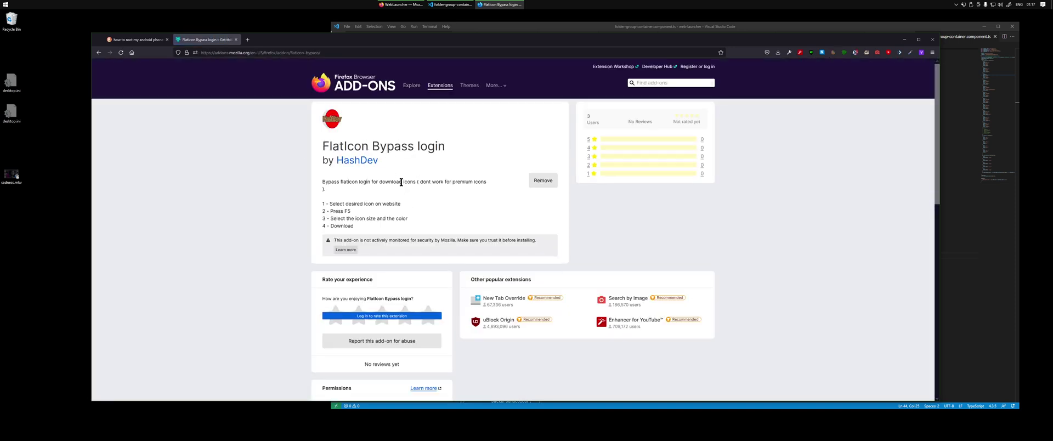
left_click(649, 82)
type("svg")
key("Return")
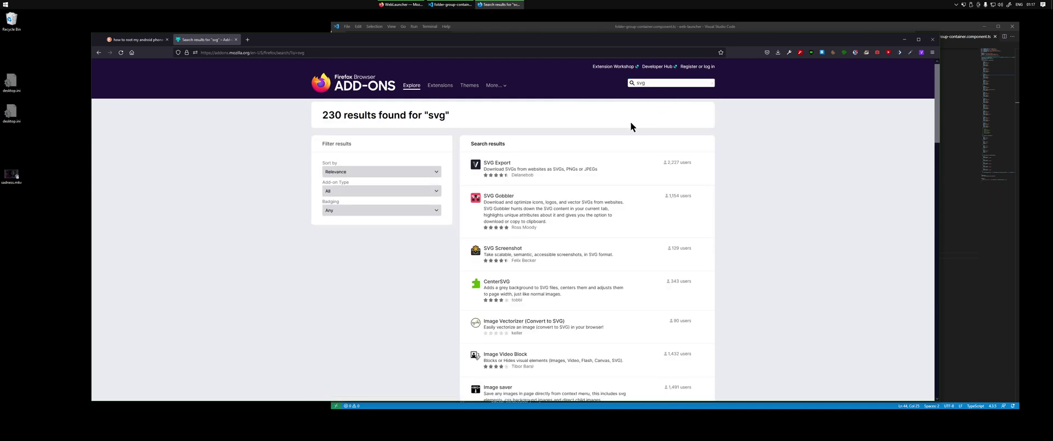
left_click(508, 164)
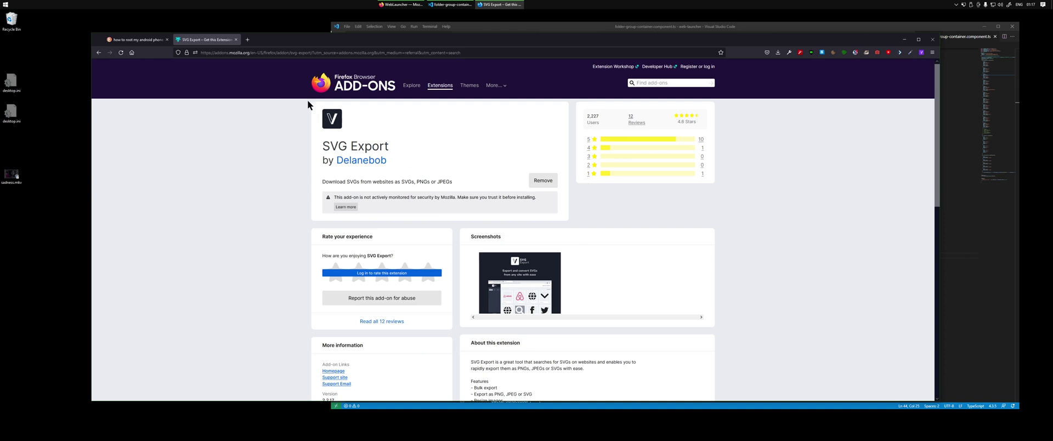
- In a new tab, go to Flaticon, search 'telegram' and filter to free licences
left_click(248, 39)
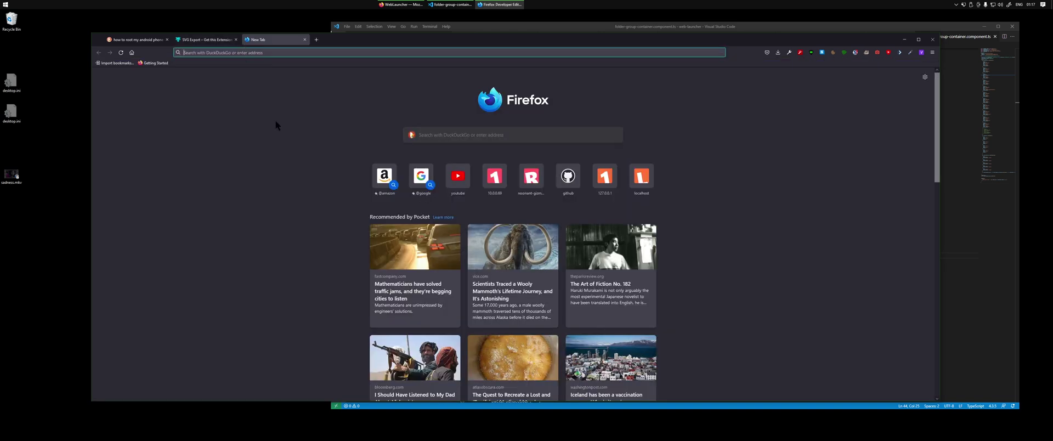
type("flaticon.com/")
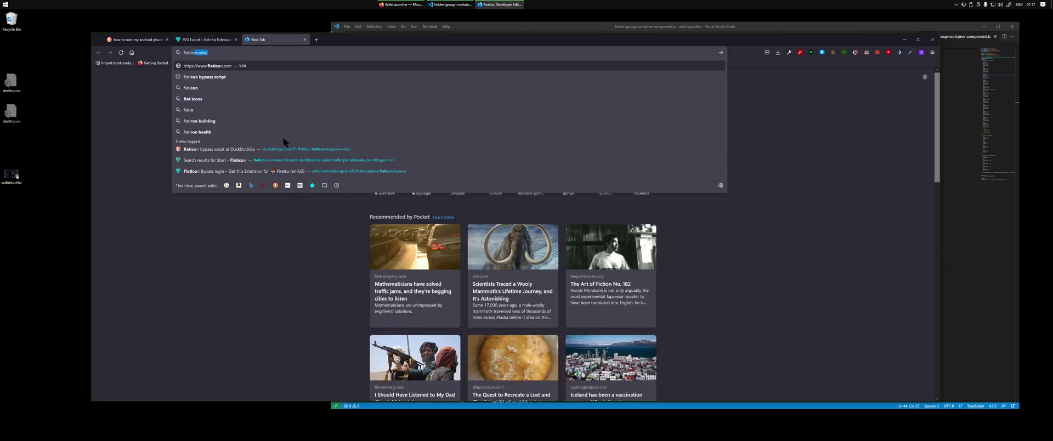
key("Return")
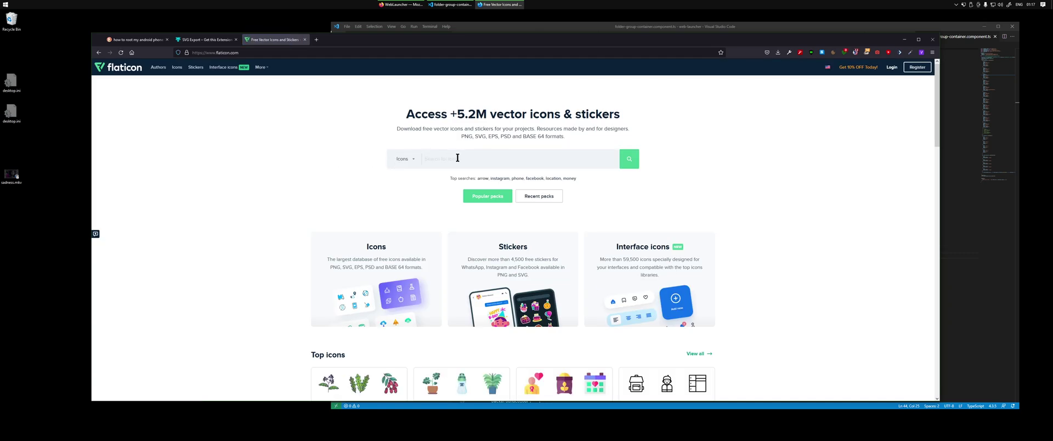
type("telegram")
key("Return")
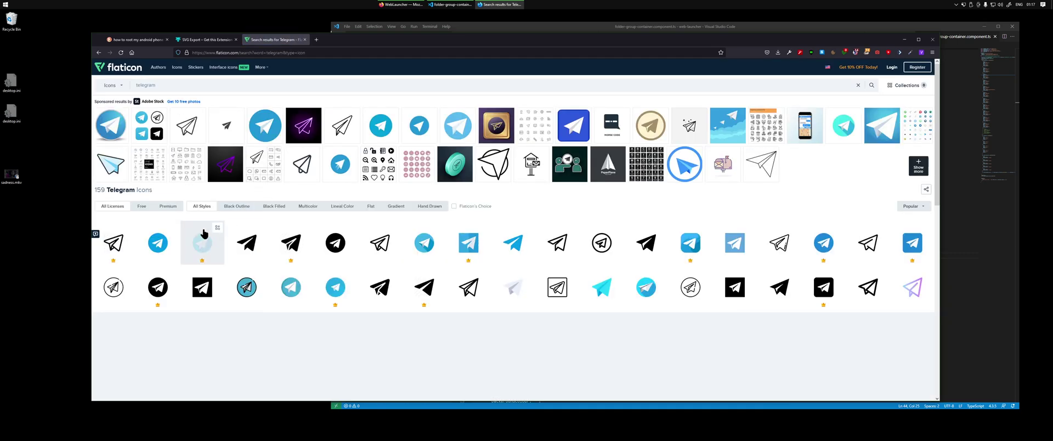
left_click(142, 206)
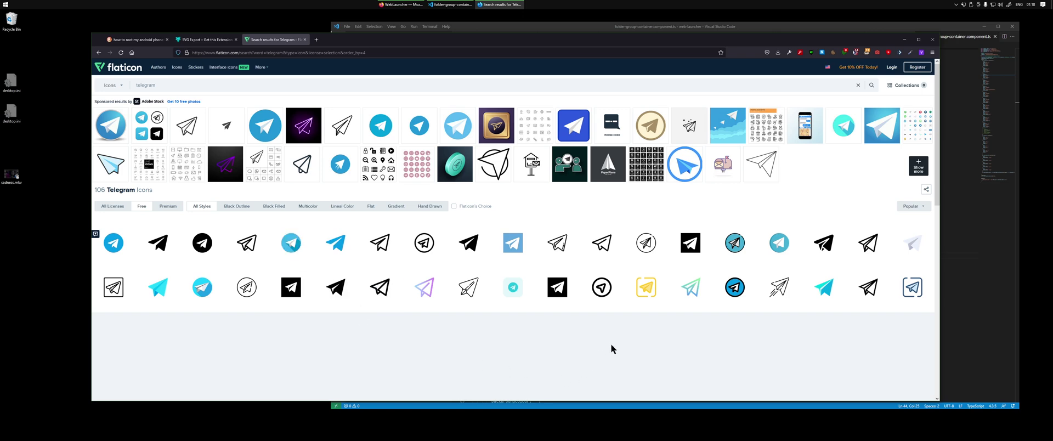
- Open the blue circular Telegram paper-plane icon's details and choose Edit icon
left_click(290, 244)
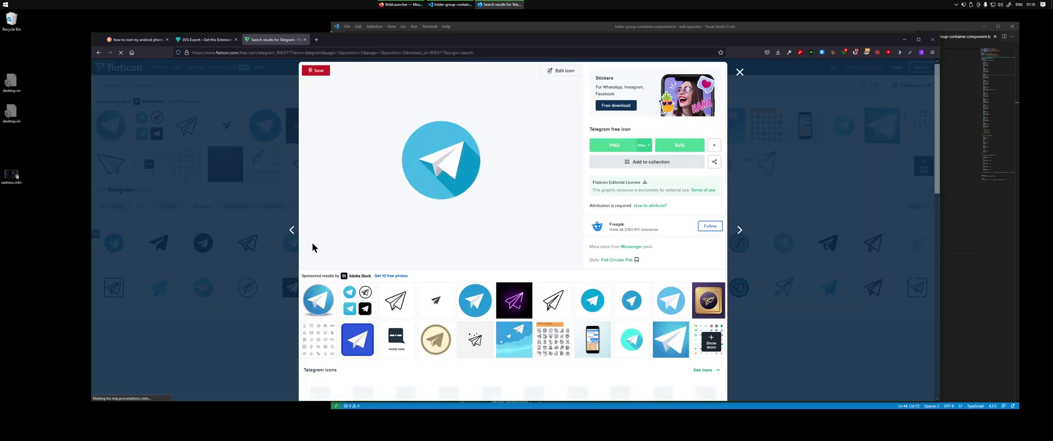
left_click(465, 172)
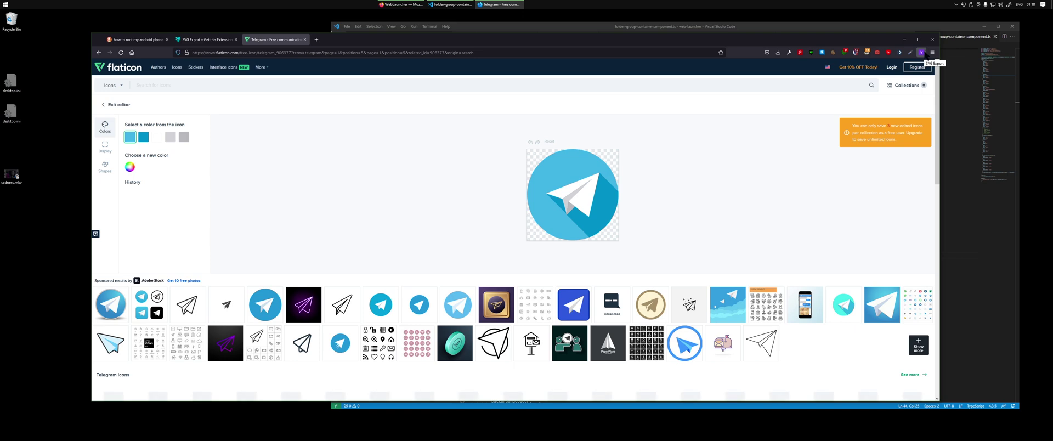
- Collect the page's SVG graphics with SVG Export and bring up the paper-plane graphic's options
left_click(922, 53)
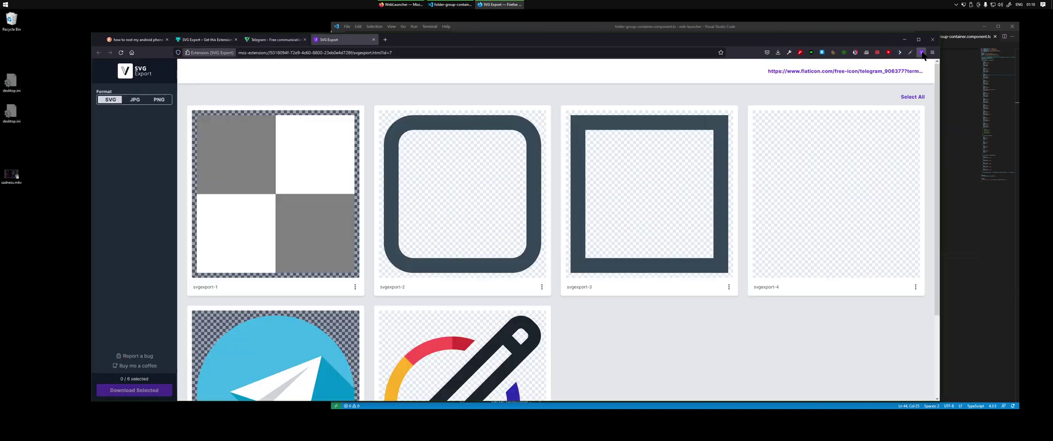
scroll(541, 217, "down", 2)
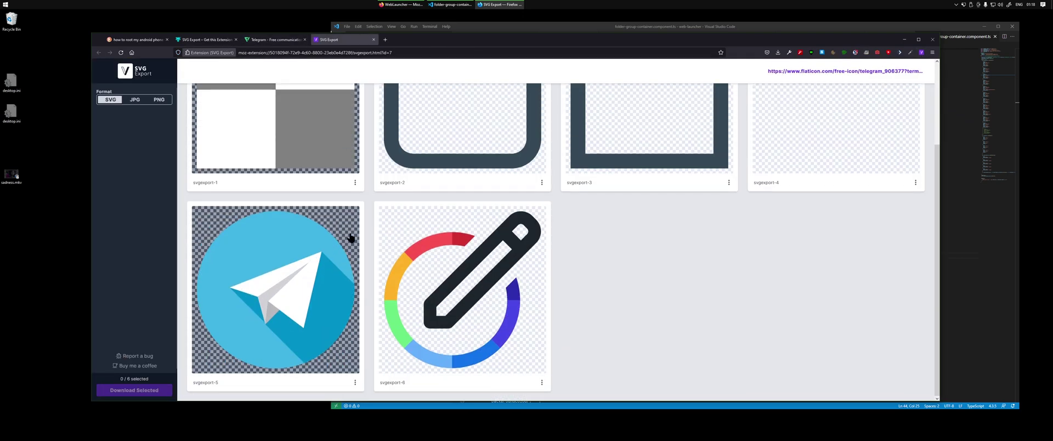
scroll(348, 234, "up", 3)
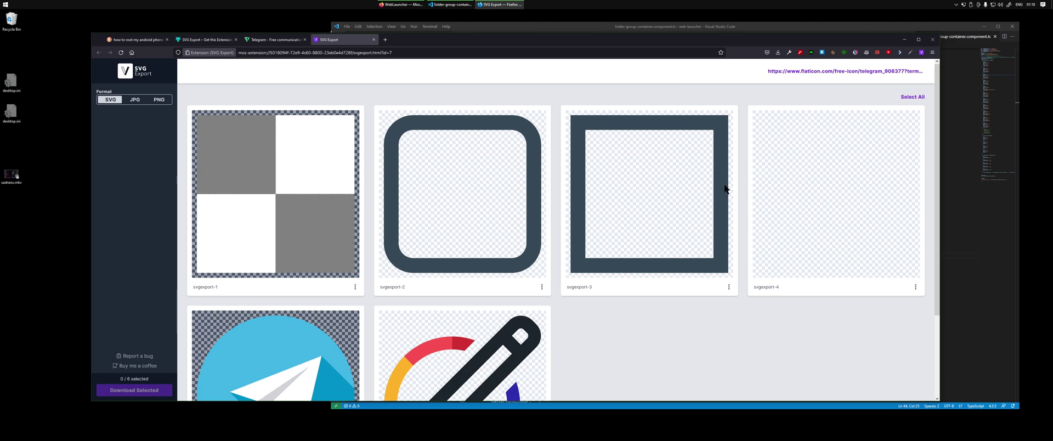
scroll(723, 191, "down", 3)
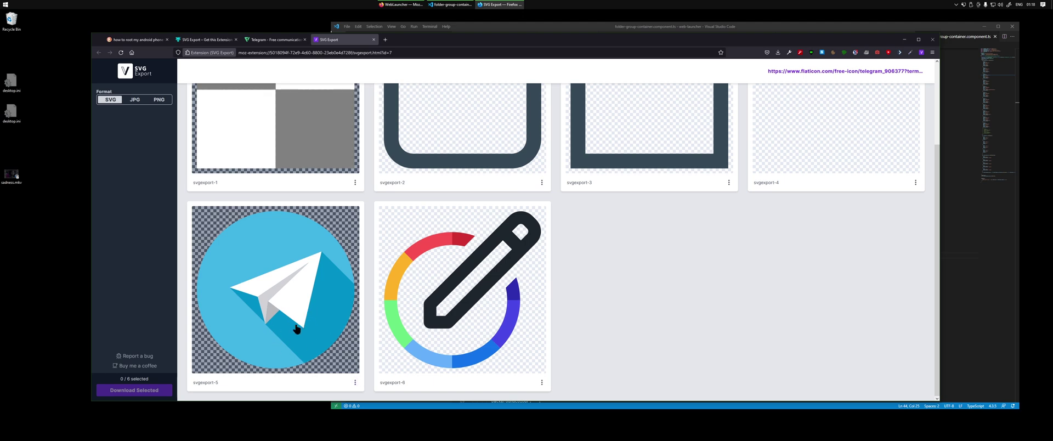
left_click(355, 382)
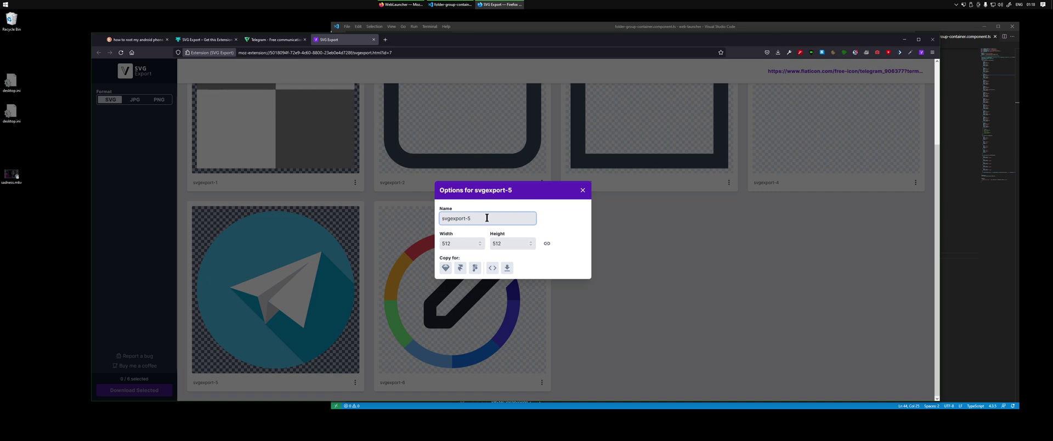
- Rename svgexport-5 to 'telegram' and save telegram.svg into web-launcher/src/icons
left_click_drag(486, 219, 424, 218)
type("telegram")
left_click(508, 269)
left_click(483, 235)
left_click(539, 260)
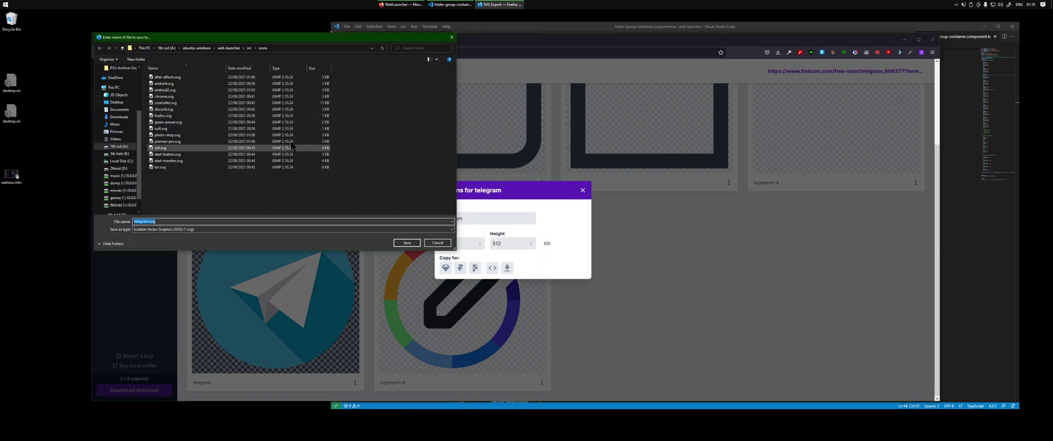
left_click(407, 243)
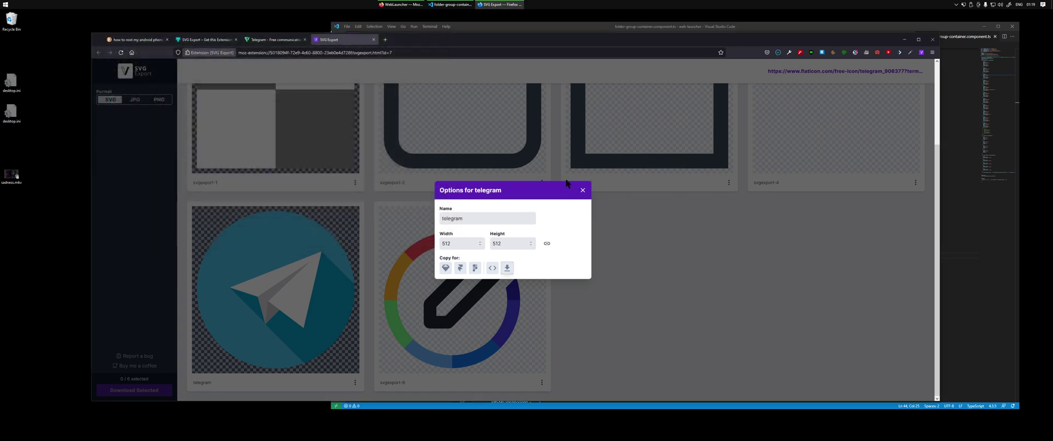
- Close the SVG Export tab and change launcher 4's image from 'firefox.png' to 'telegram.svg'
left_click(373, 40)
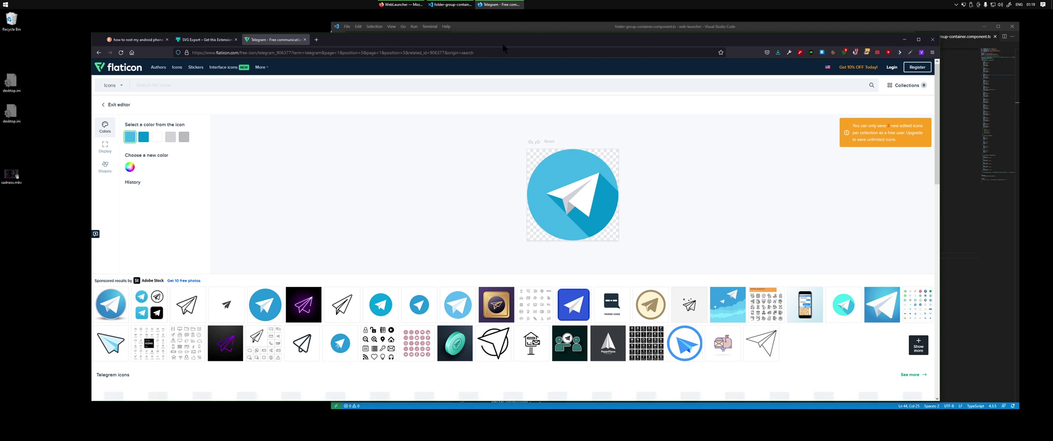
left_click(561, 24)
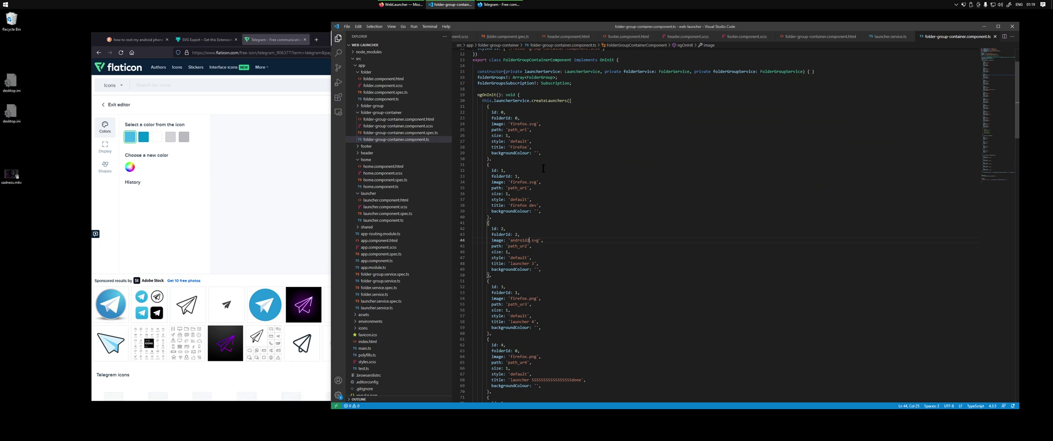
scroll(543, 168, "down", 1)
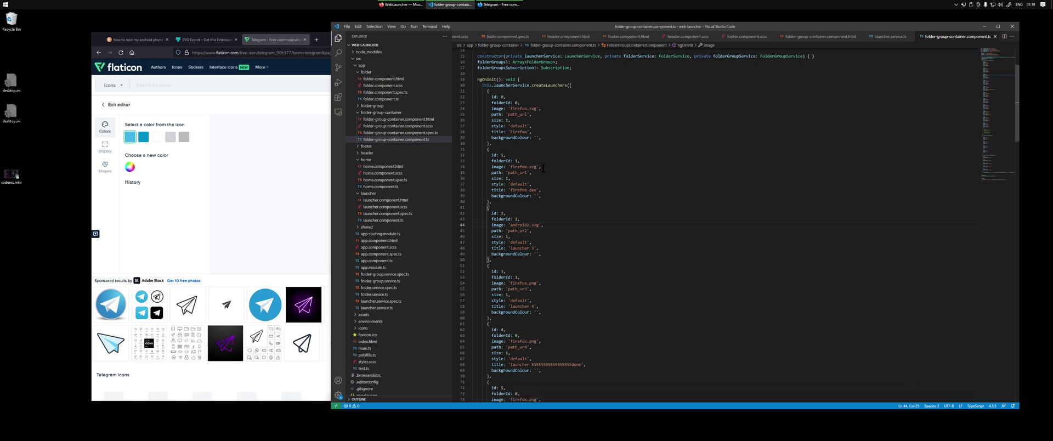
double_click(522, 283)
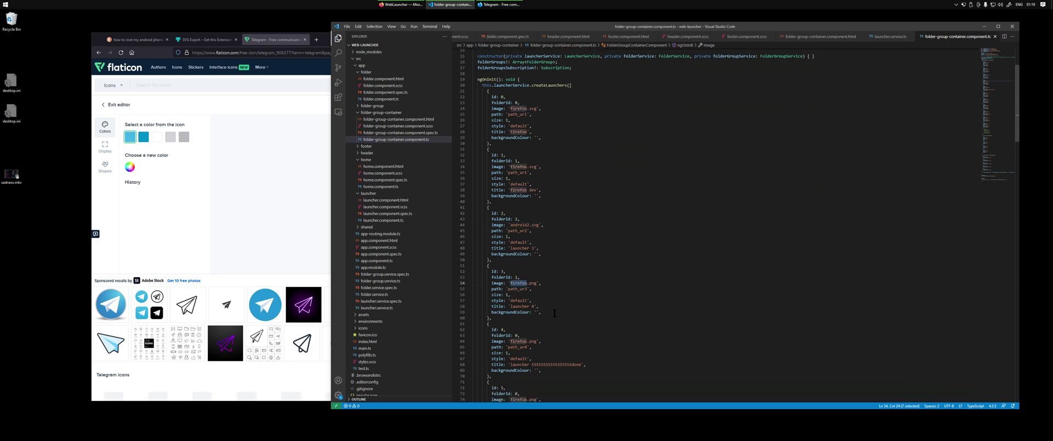
type("telegram")
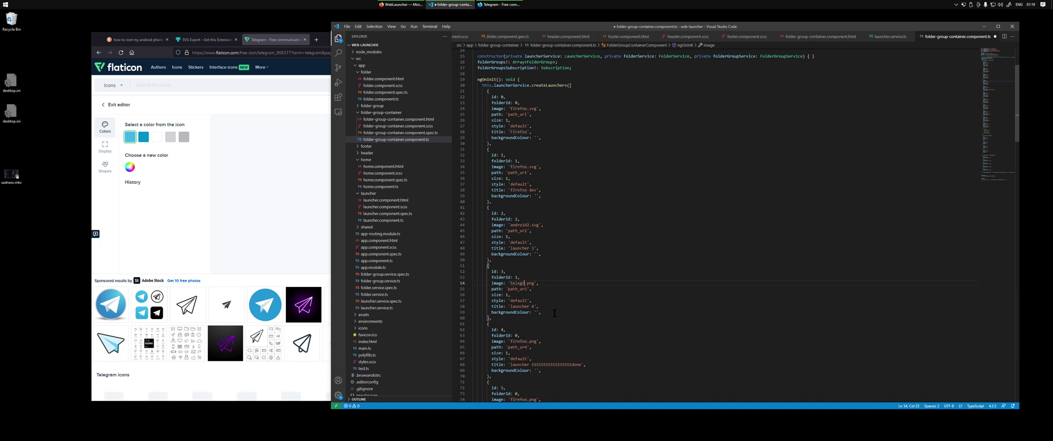
left_click(539, 283)
key("BackSpace")
key("BackSpace")
key("BackSpace")
type("vg")
- Retitle the launcher 4 entry 'Telegram' and save folder-group-container.component.ts
left_click(536, 307)
key("BackSpace")
key("BackSpace")
key("BackSpace")
type("Telegram")
key("ctrl+s")
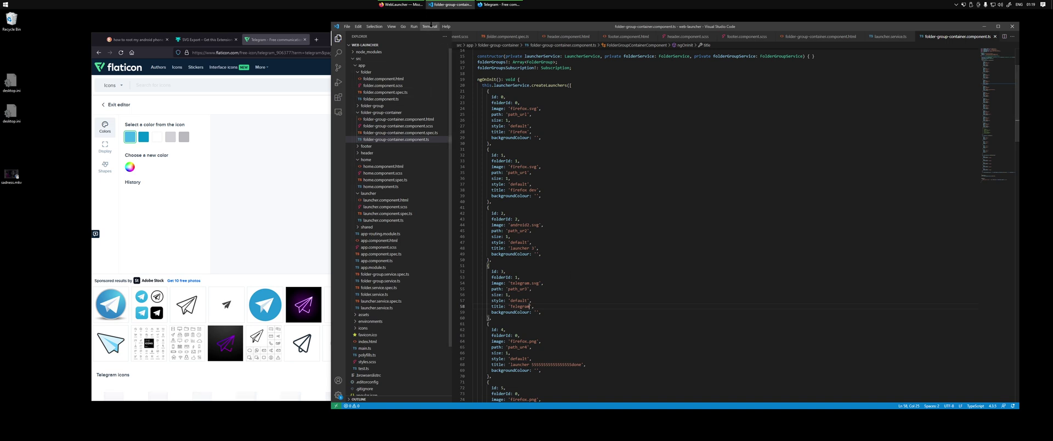
- Check the Telegram tile and its menu in WebLauncher, then return to the Flaticon window
left_click(404, 4)
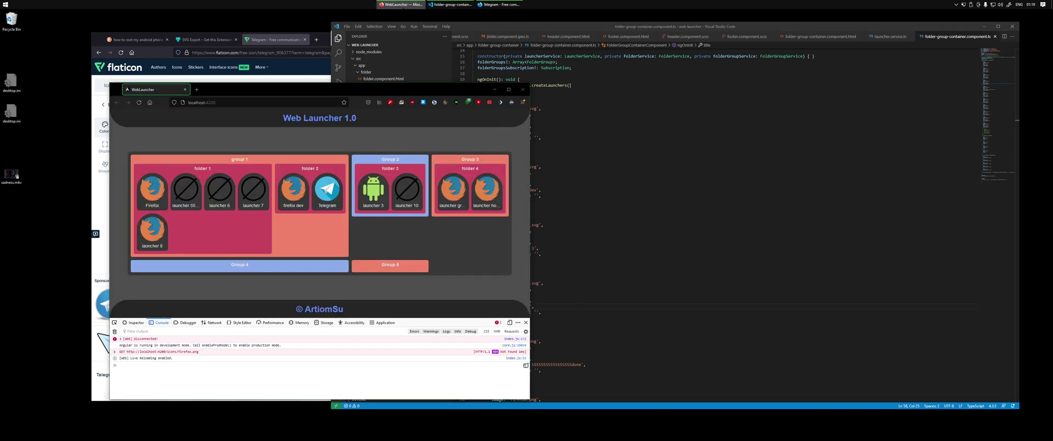
left_click(333, 198)
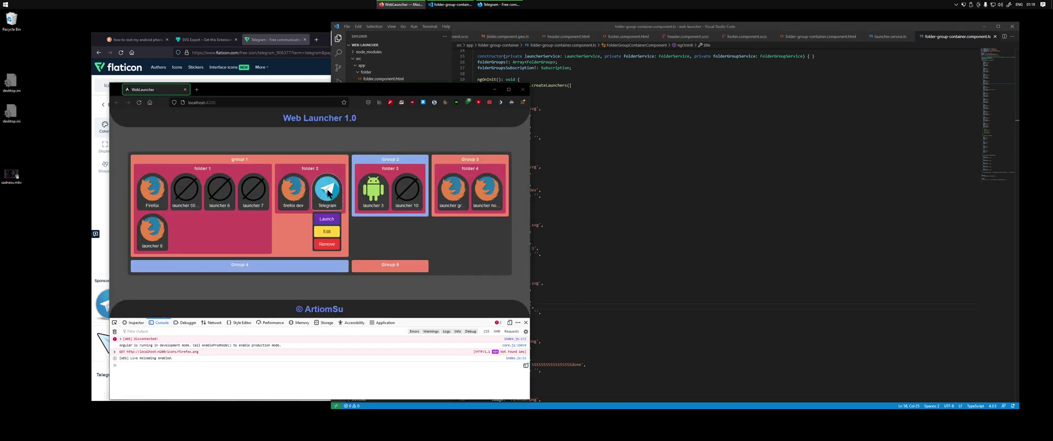
left_click(276, 41)
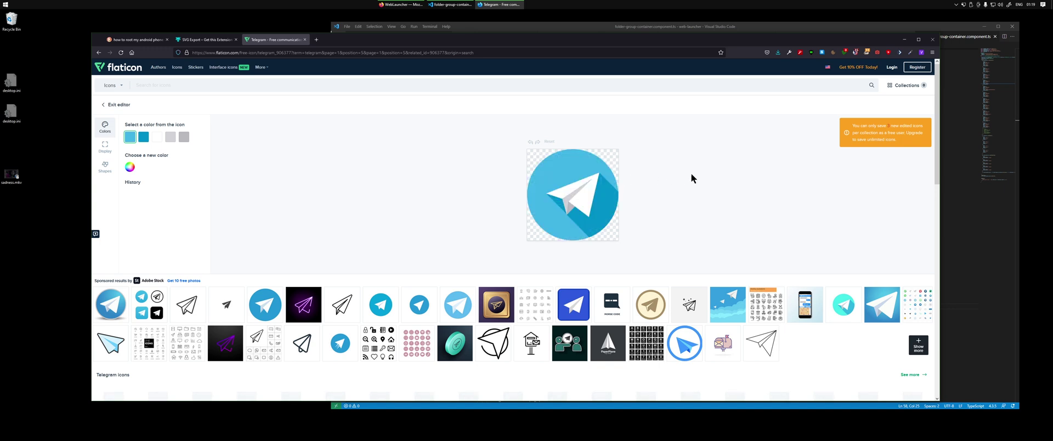
- Try the Telegram icon's free SVG download, go back from the limit page, and reopen download options
left_click(123, 104)
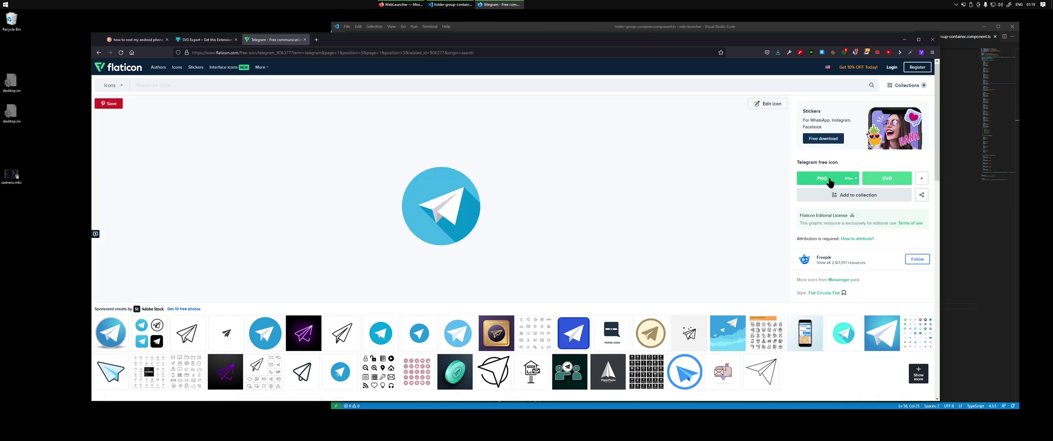
left_click(876, 183)
left_click(607, 215)
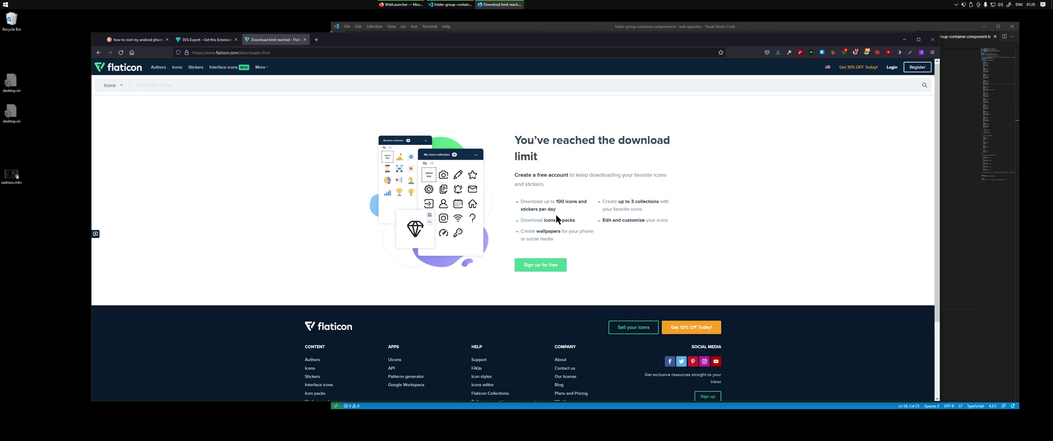
left_click(99, 53)
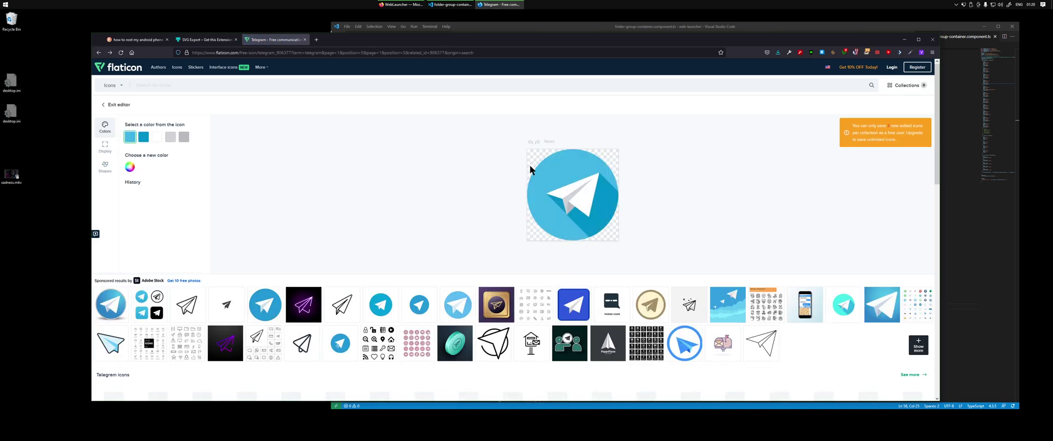
left_click(115, 106)
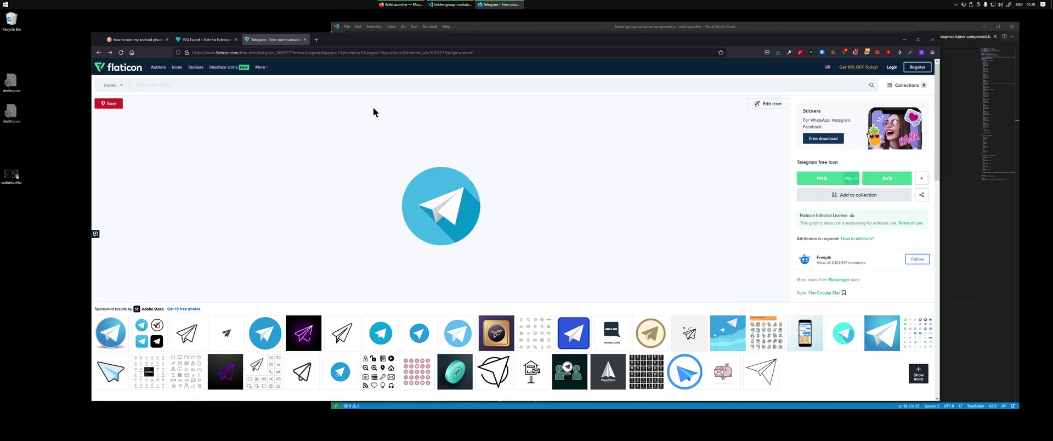
left_click(889, 181)
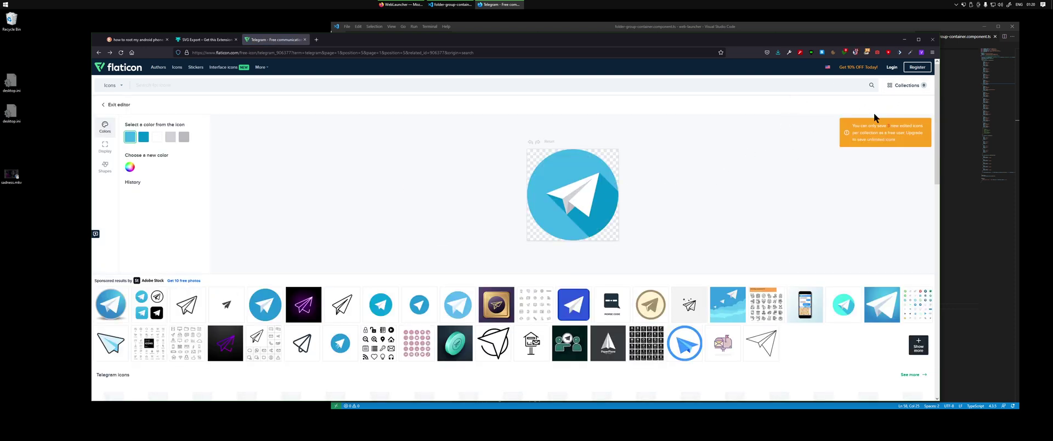
left_click(921, 52)
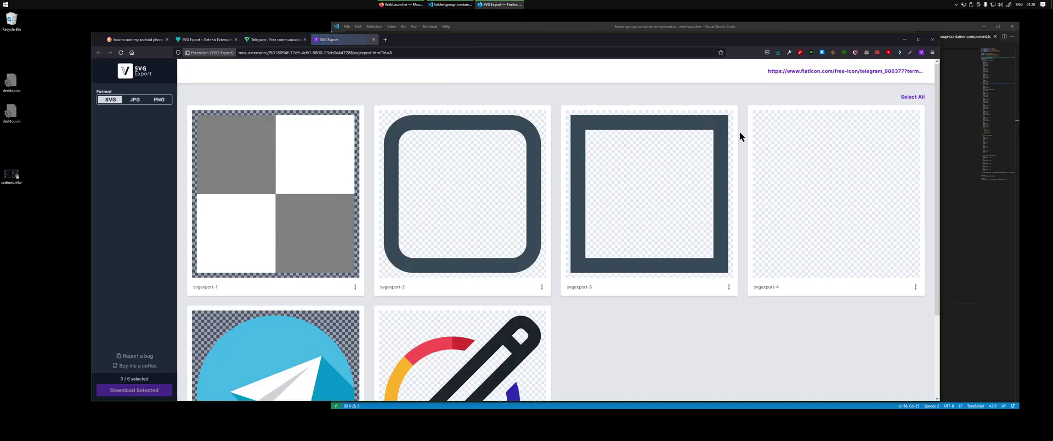
scroll(566, 256, "down", 2)
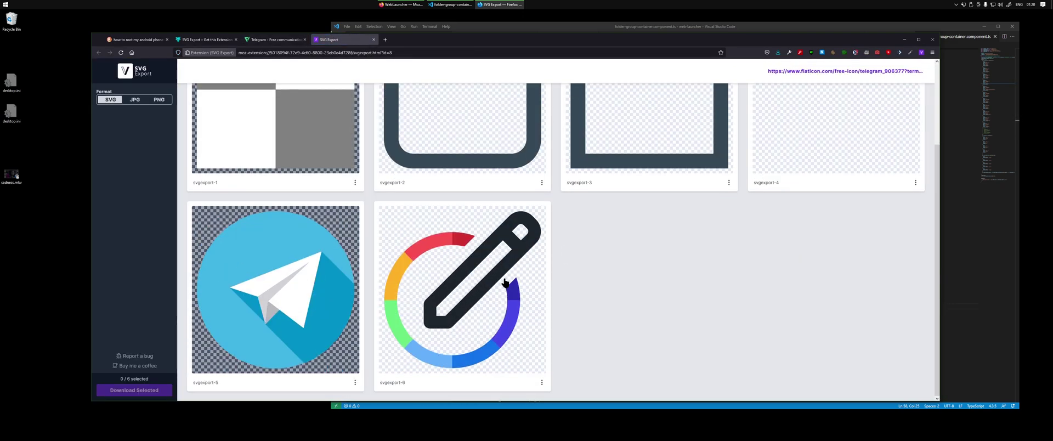